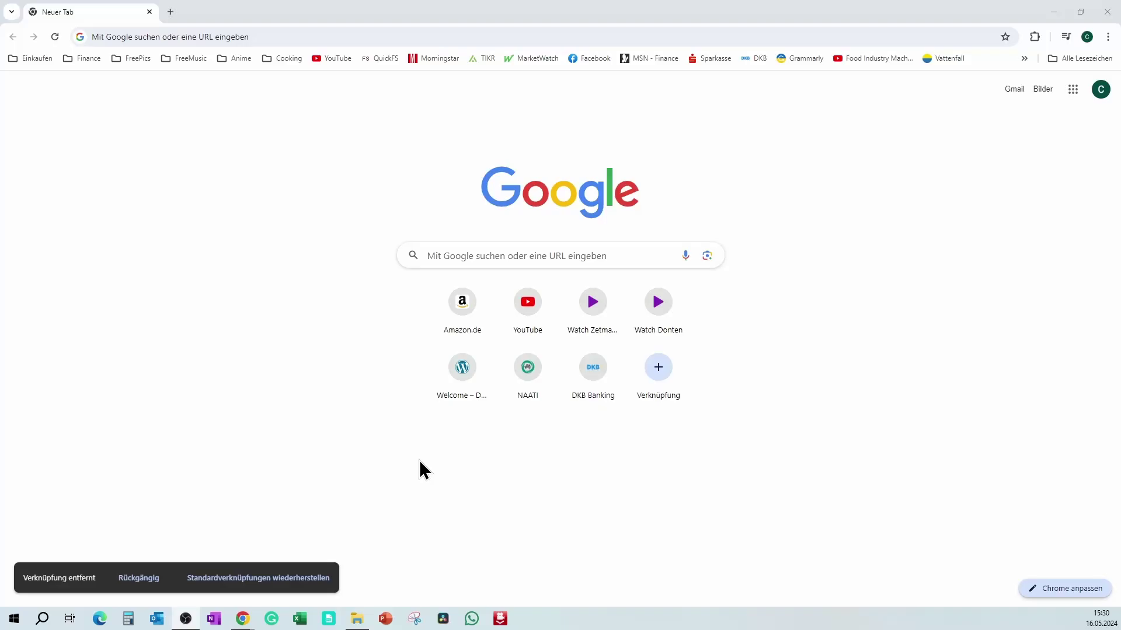
Step: Search Google for 'yahoo finance' from Chrome's new tab page
{"action": "left_click", "coordinate": [481, 253]}
{"action": "type", "text": "yahoo finan"}
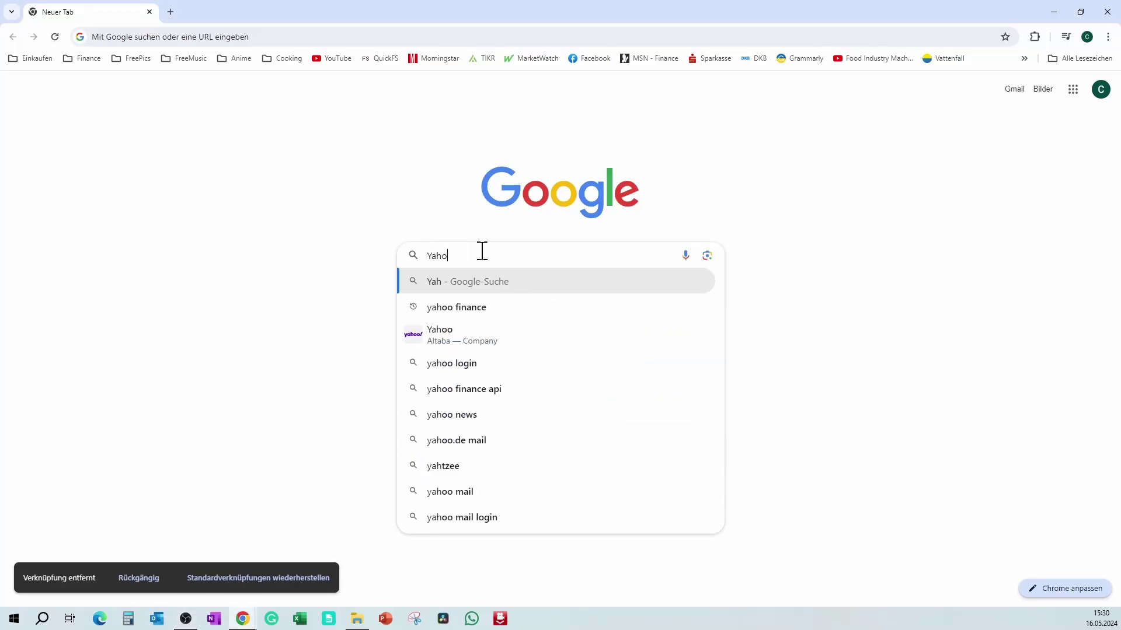
{"action": "key", "text": "Return"}
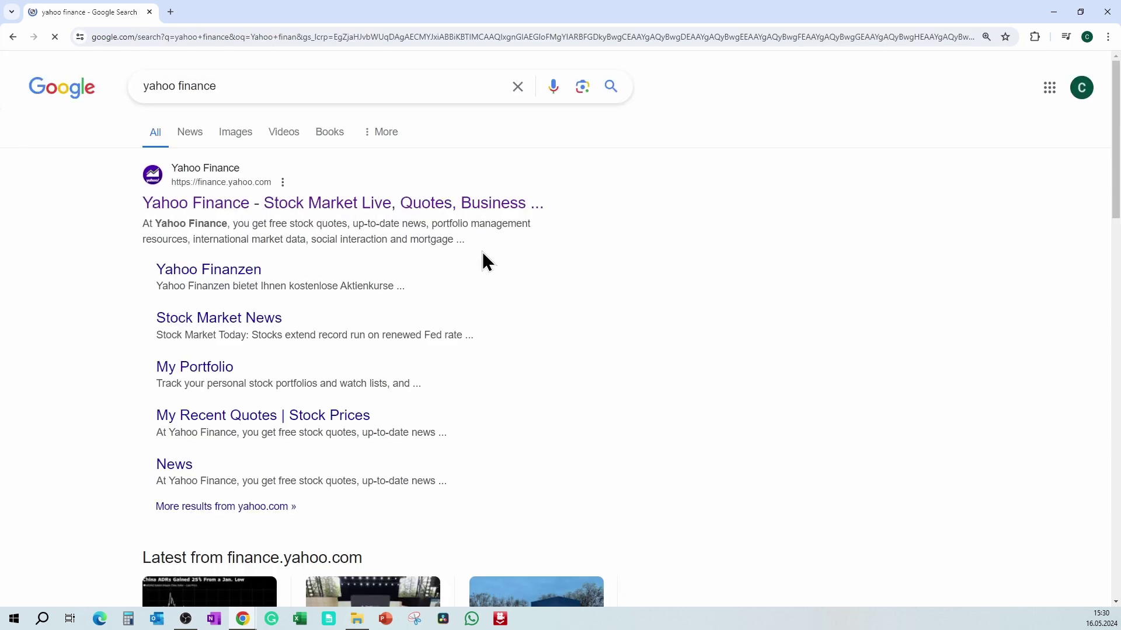
Step: Go to the Yahoo Finance site and start a new Equities screener
{"action": "left_click", "coordinate": [399, 203]}
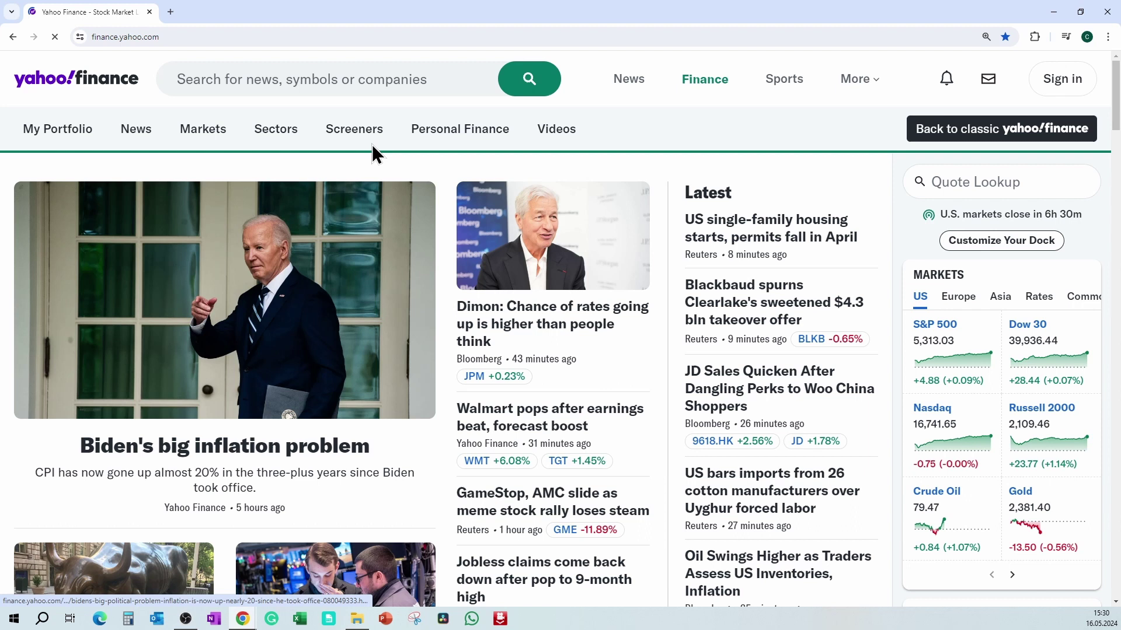
{"action": "mouse_move", "coordinate": [354, 129]}
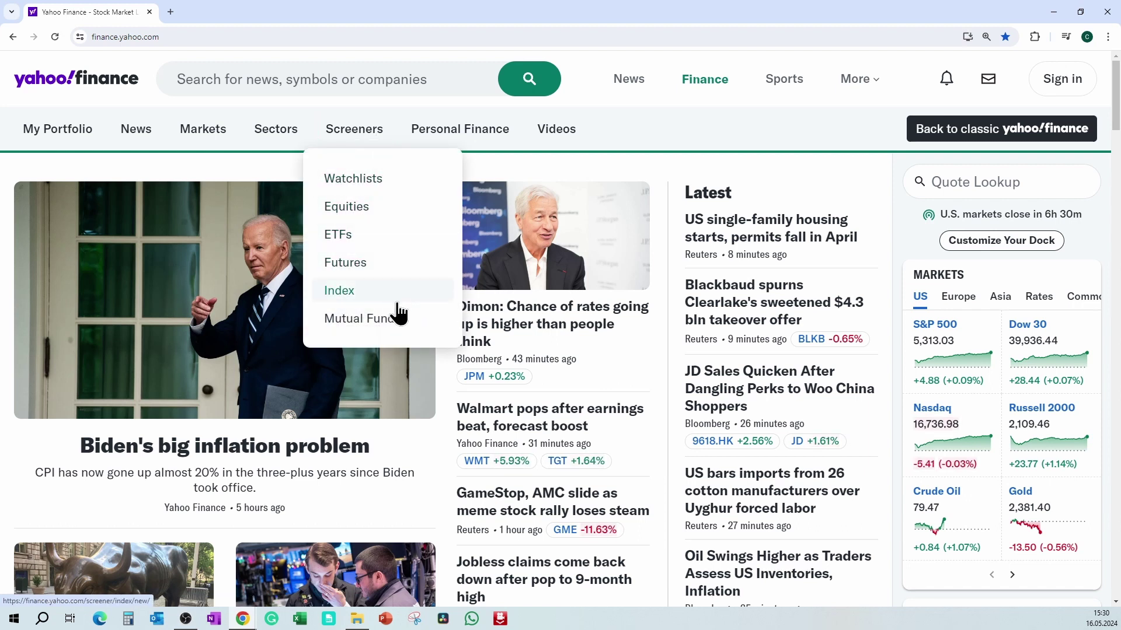
{"action": "left_click", "coordinate": [385, 210]}
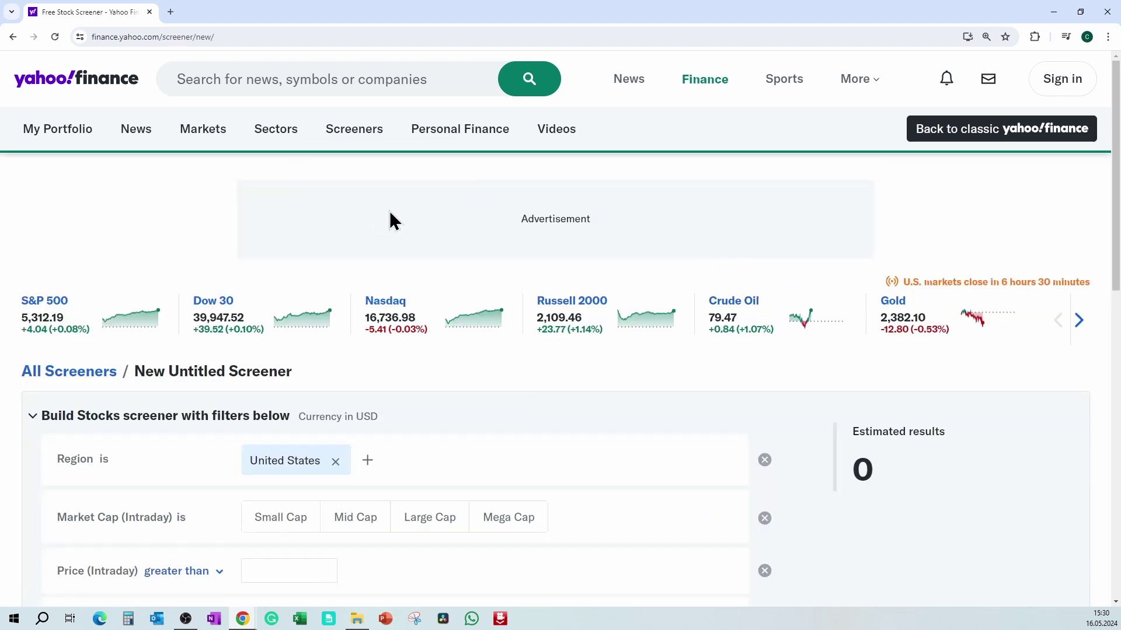
{"action": "scroll", "coordinate": [390, 212], "scroll_direction": "down", "scroll_amount": 3}
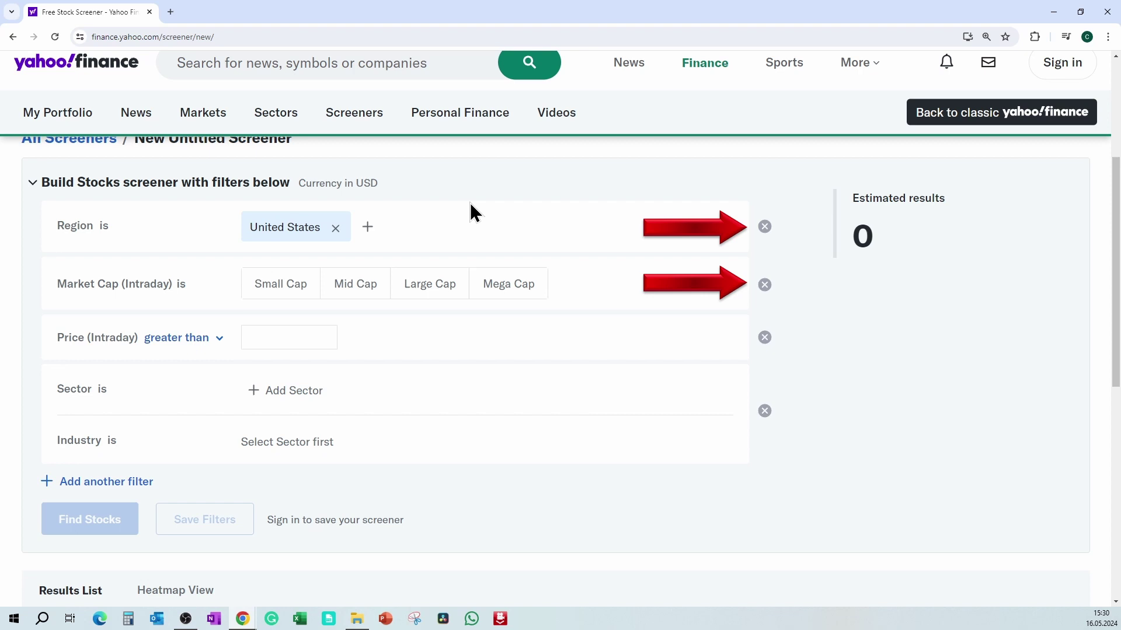
Step: Add Austria and Canada to the United States region filter
{"action": "left_click", "coordinate": [368, 227]}
{"action": "left_click", "coordinate": [396, 314]}
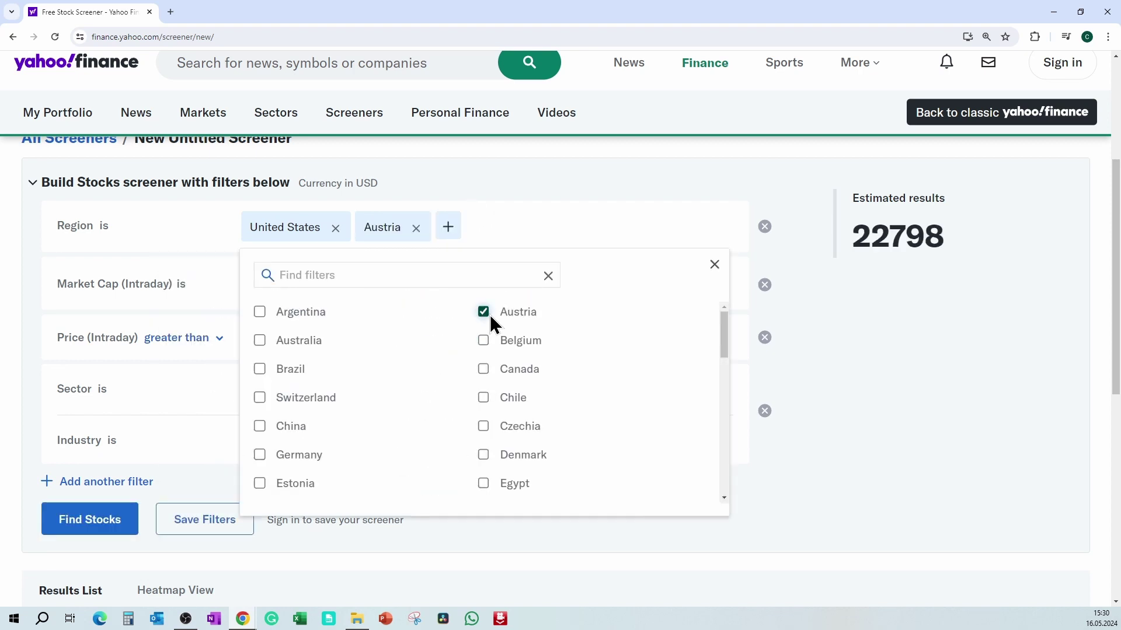
{"action": "left_click", "coordinate": [483, 368]}
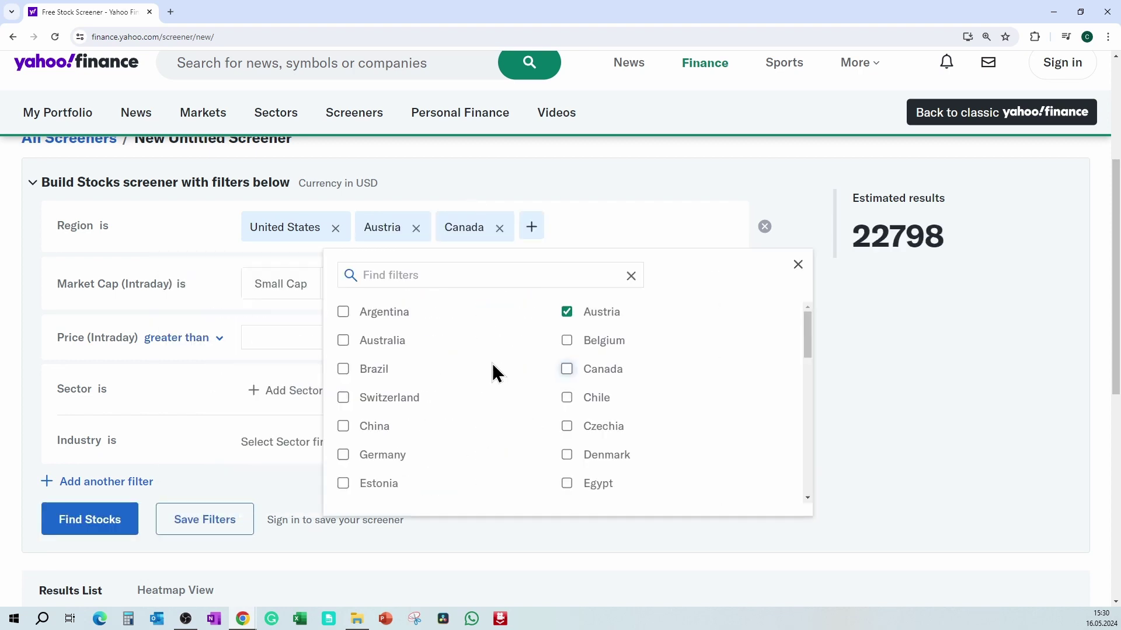
{"action": "left_click", "coordinate": [795, 265]}
Step: Select Small Cap and Mid Cap, leaving the sector list unchosen
{"action": "left_click", "coordinate": [280, 284]}
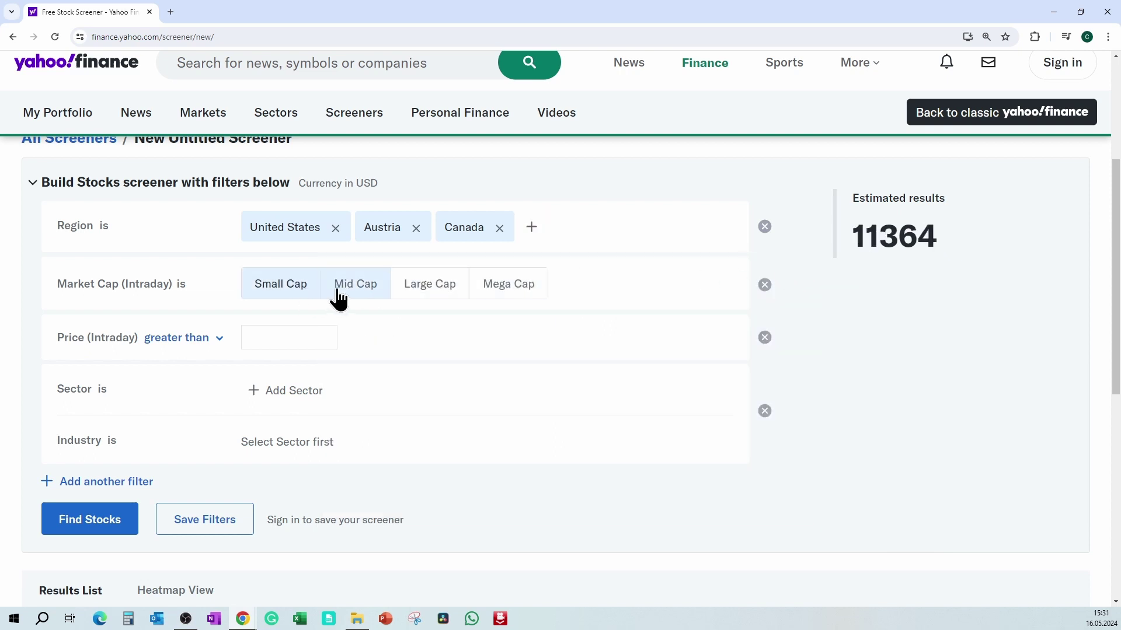
{"action": "left_click", "coordinate": [355, 284]}
{"action": "left_click", "coordinate": [435, 289]}
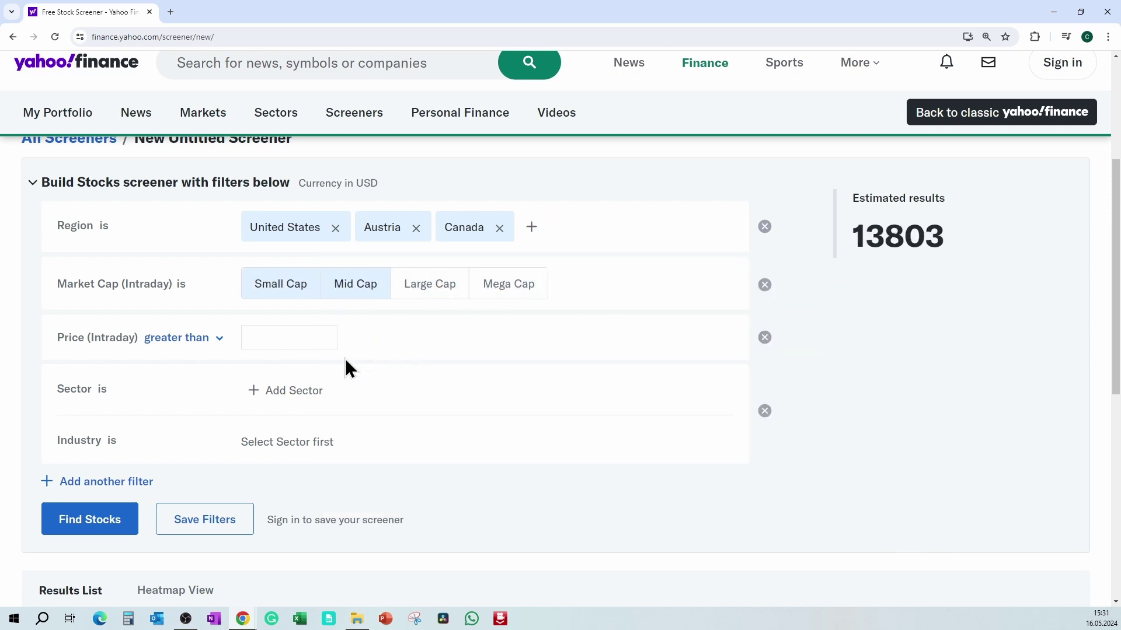
{"action": "left_click", "coordinate": [312, 392]}
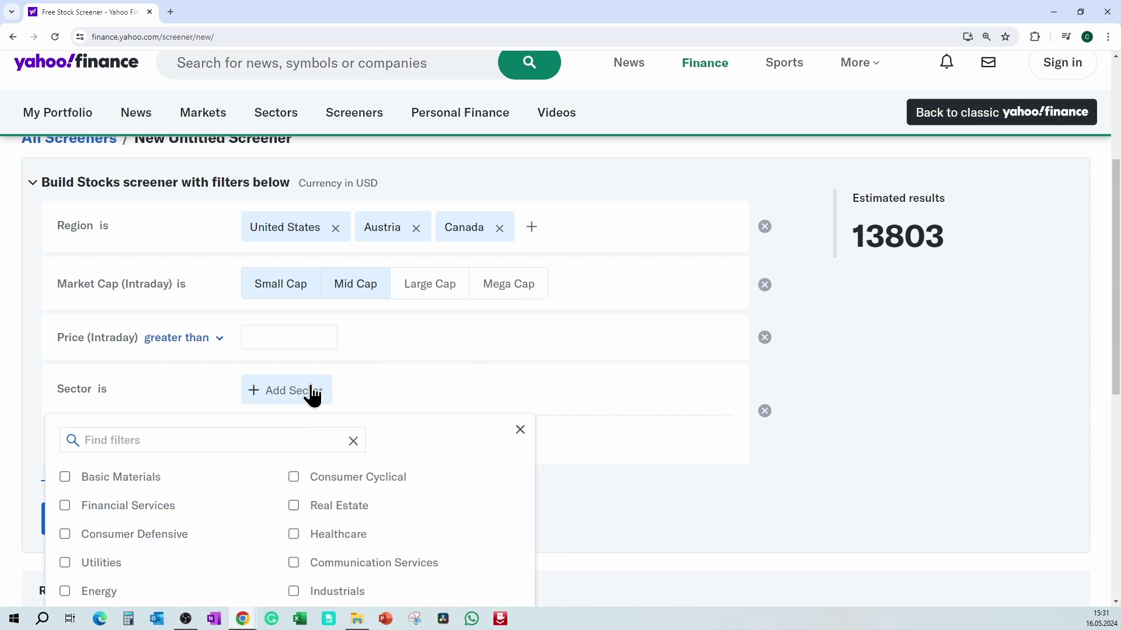
{"action": "scroll", "coordinate": [312, 391], "scroll_direction": "down", "scroll_amount": 1}
{"action": "left_click", "coordinate": [313, 336]}
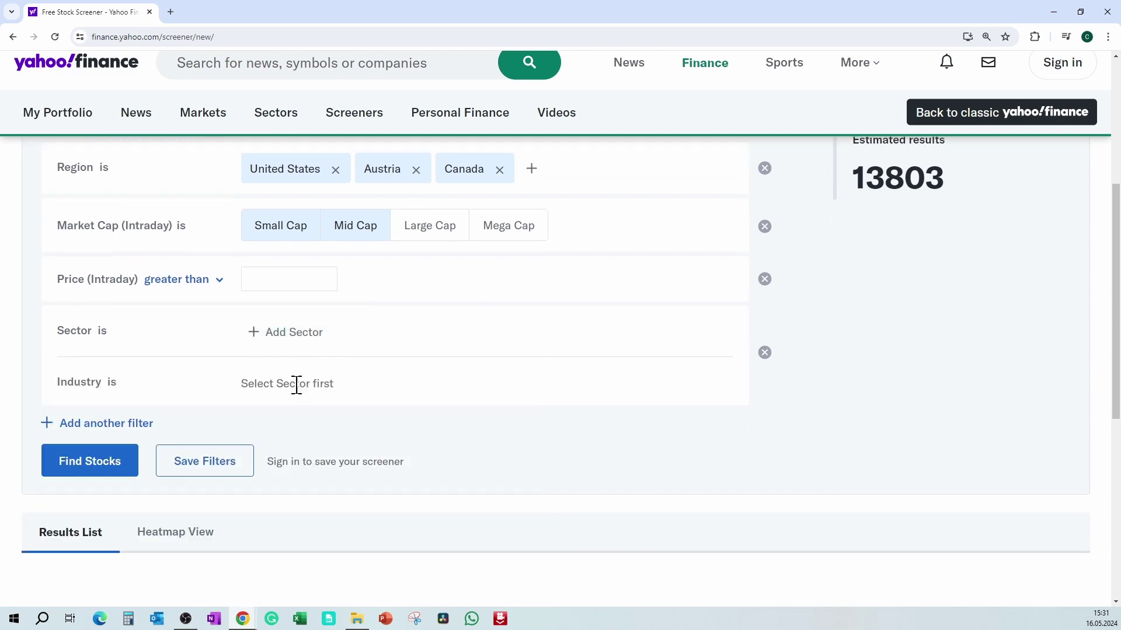
Step: Add the Price / Sales (P/S) and Current Ratio filters via Choose filters
{"action": "left_click", "coordinate": [107, 376]}
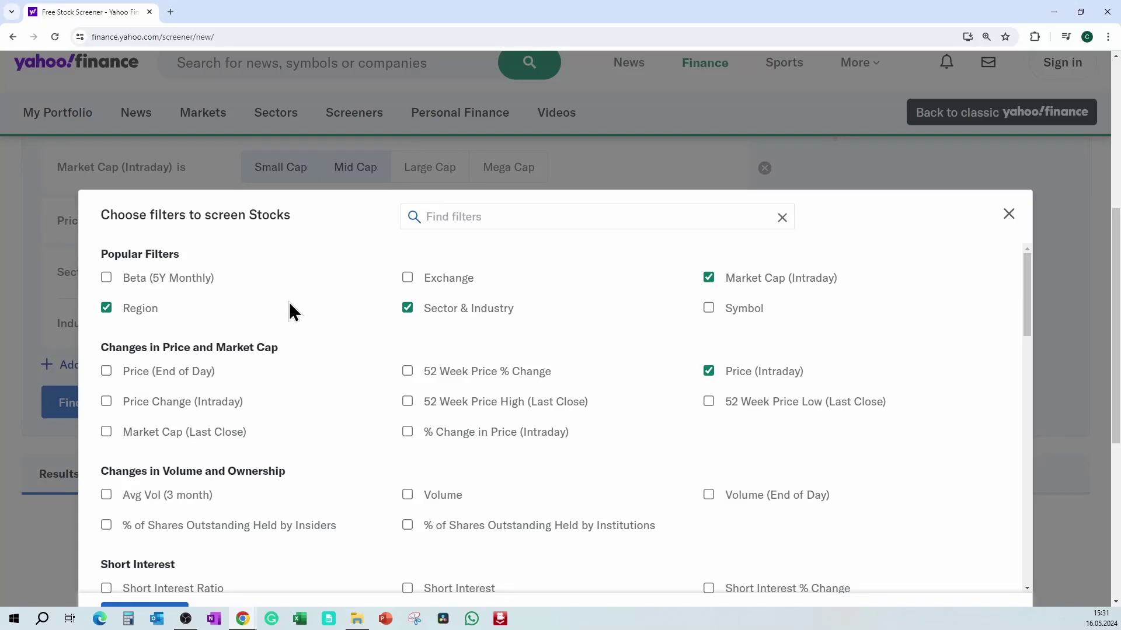
{"action": "scroll", "coordinate": [317, 267], "scroll_direction": "down", "scroll_amount": 1}
{"action": "scroll", "coordinate": [316, 267], "scroll_direction": "down", "scroll_amount": 1}
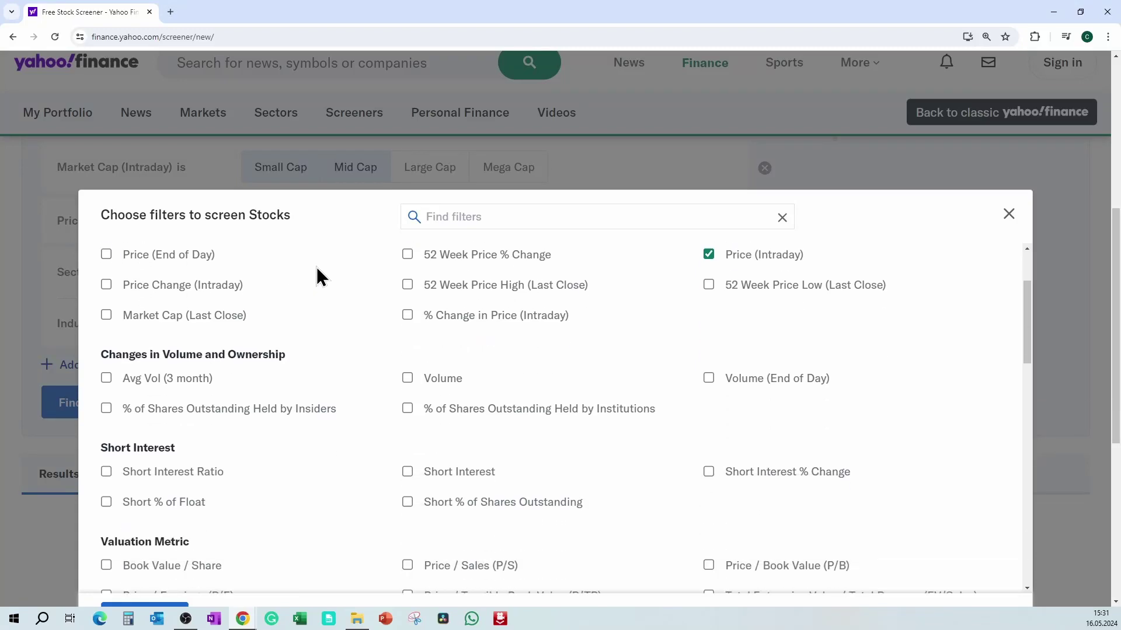
{"action": "scroll", "coordinate": [317, 267], "scroll_direction": "down", "scroll_amount": 1}
{"action": "scroll", "coordinate": [316, 268], "scroll_direction": "down", "scroll_amount": 1}
{"action": "scroll", "coordinate": [317, 275], "scroll_direction": "down", "scroll_amount": 1}
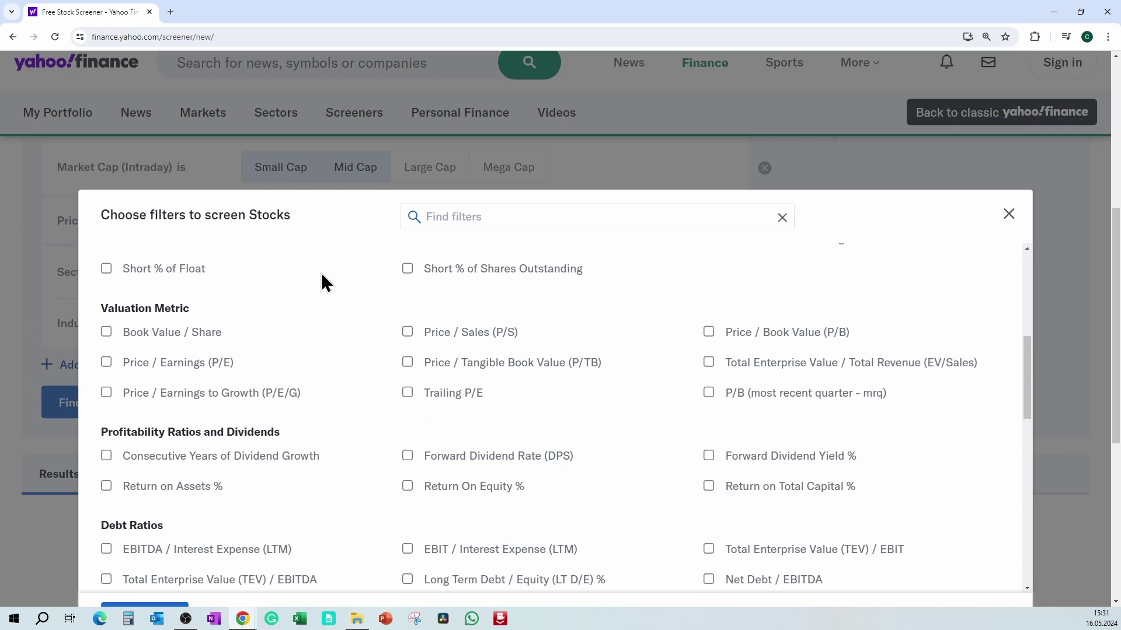
{"action": "scroll", "coordinate": [322, 272], "scroll_direction": "down", "scroll_amount": 1}
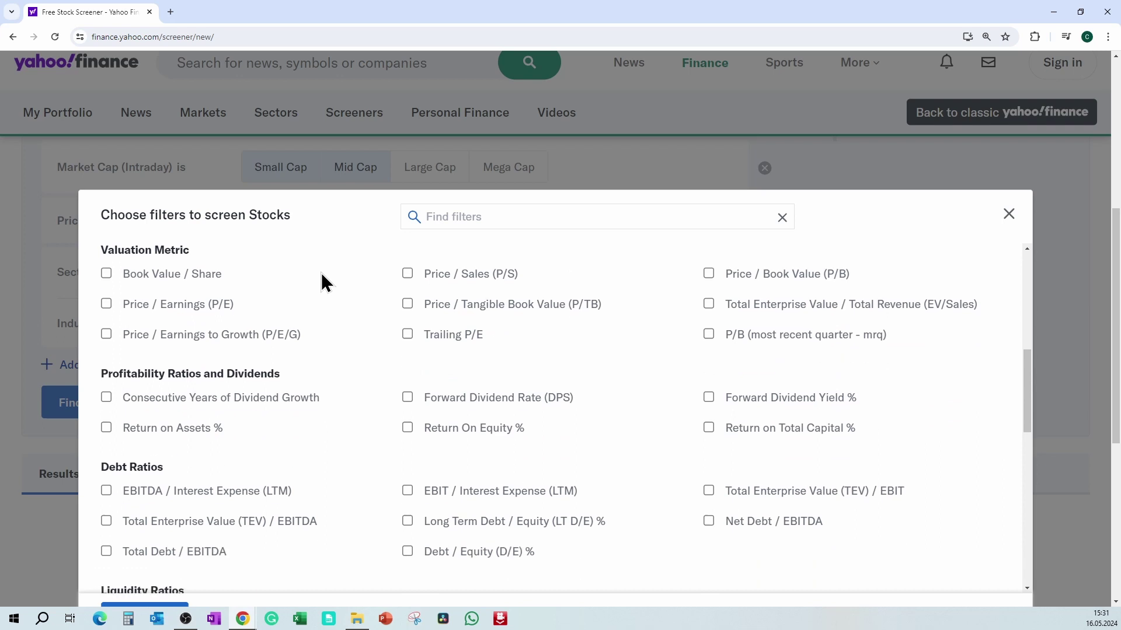
{"action": "left_click", "coordinate": [407, 274]}
{"action": "scroll", "coordinate": [409, 278], "scroll_direction": "down", "scroll_amount": 1}
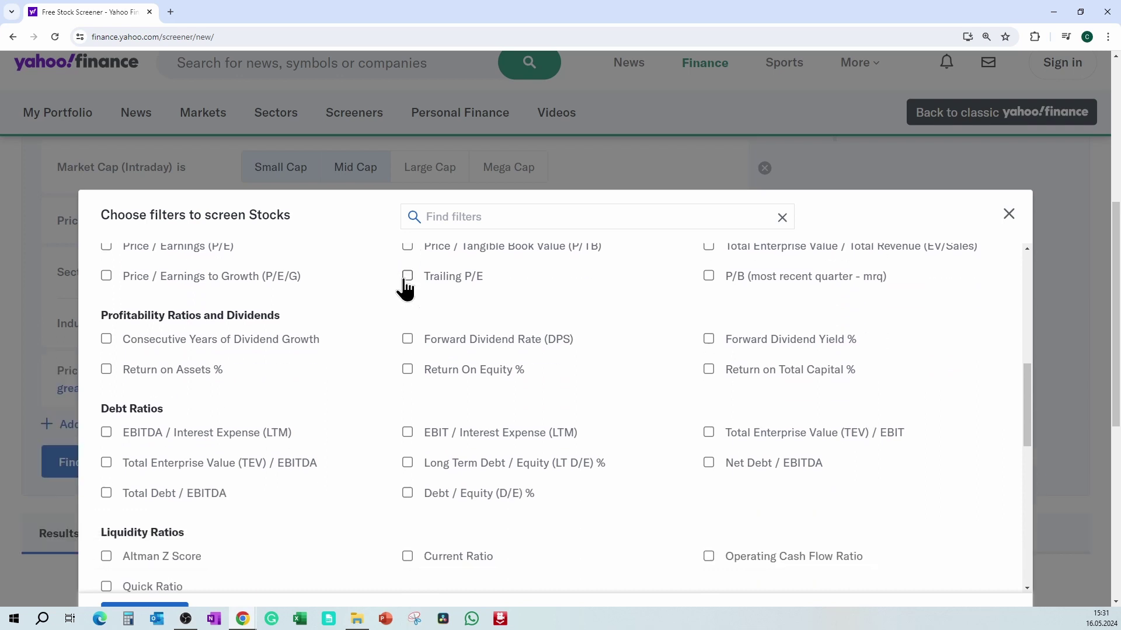
{"action": "scroll", "coordinate": [403, 289], "scroll_direction": "down", "scroll_amount": 1}
{"action": "scroll", "coordinate": [403, 297], "scroll_direction": "down", "scroll_amount": 1}
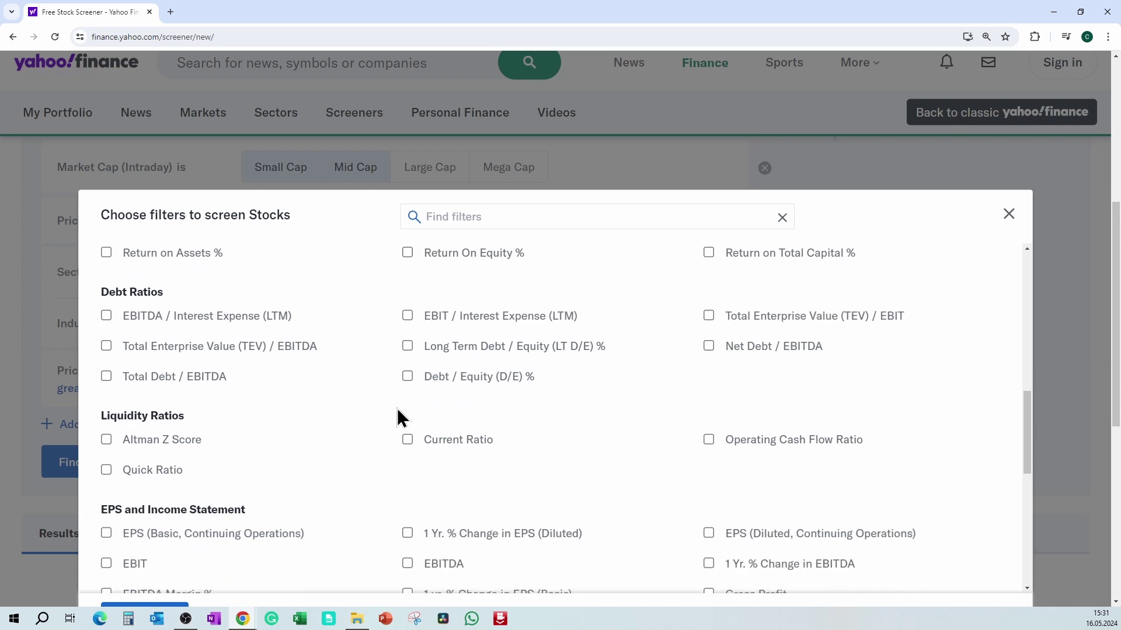
{"action": "left_click", "coordinate": [408, 439]}
{"action": "scroll", "coordinate": [407, 439], "scroll_direction": "down", "scroll_amount": 3}
{"action": "left_click", "coordinate": [1009, 214]}
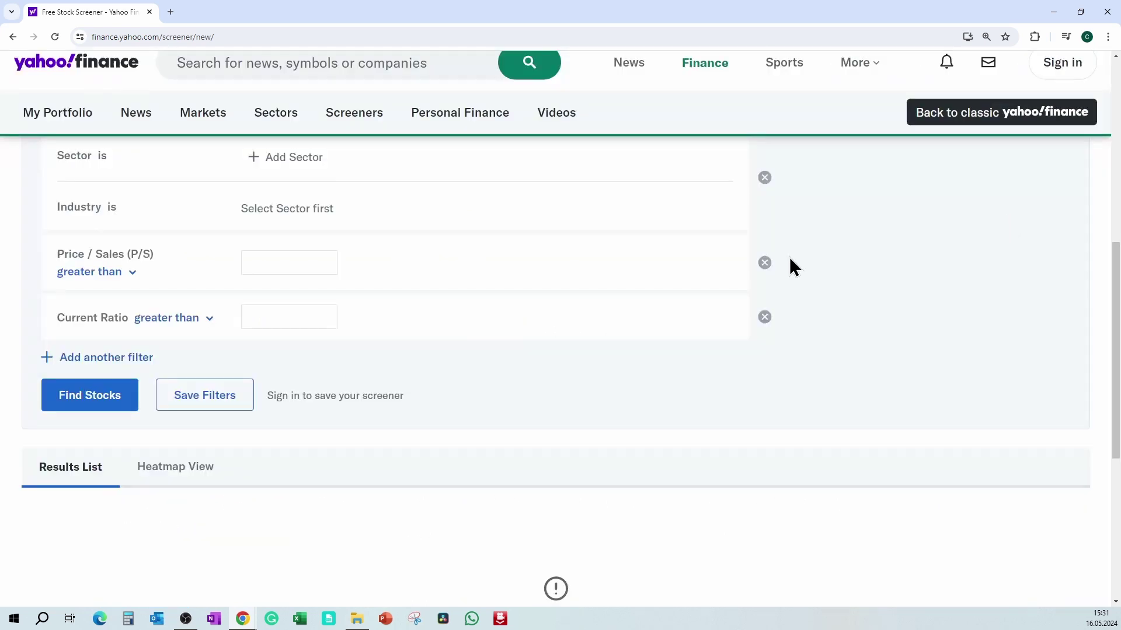
Step: Make P/S 'less than' with threshold 5, and give Current Ratio threshold 2
{"action": "left_click", "coordinate": [133, 275]}
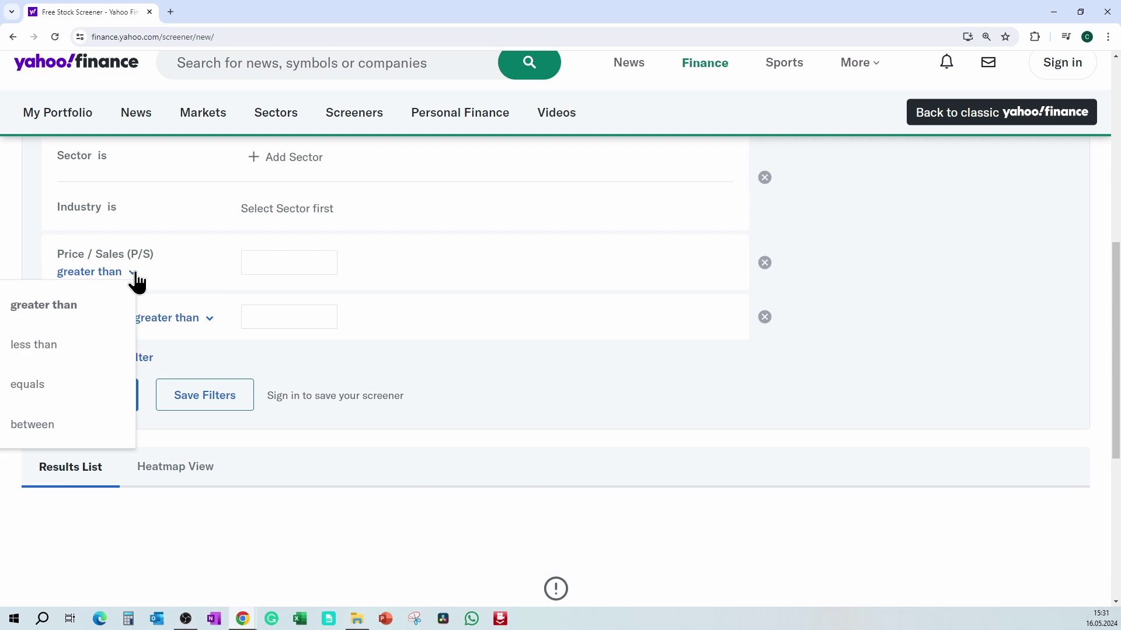
{"action": "left_click", "coordinate": [33, 344]}
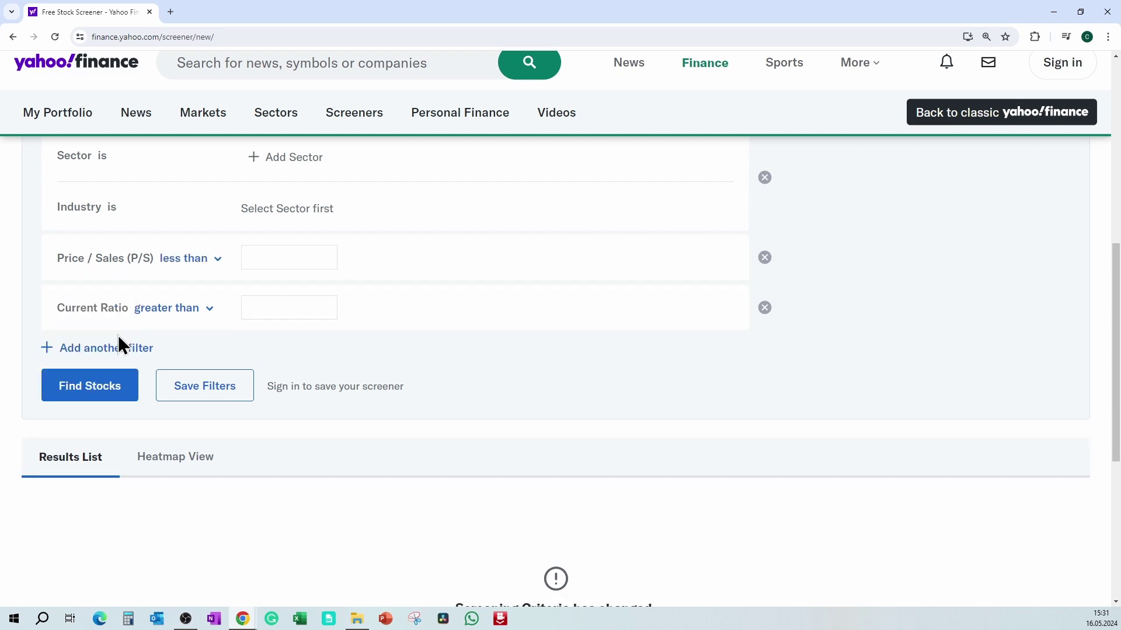
{"action": "left_click", "coordinate": [289, 256]}
{"action": "type", "text": "5"}
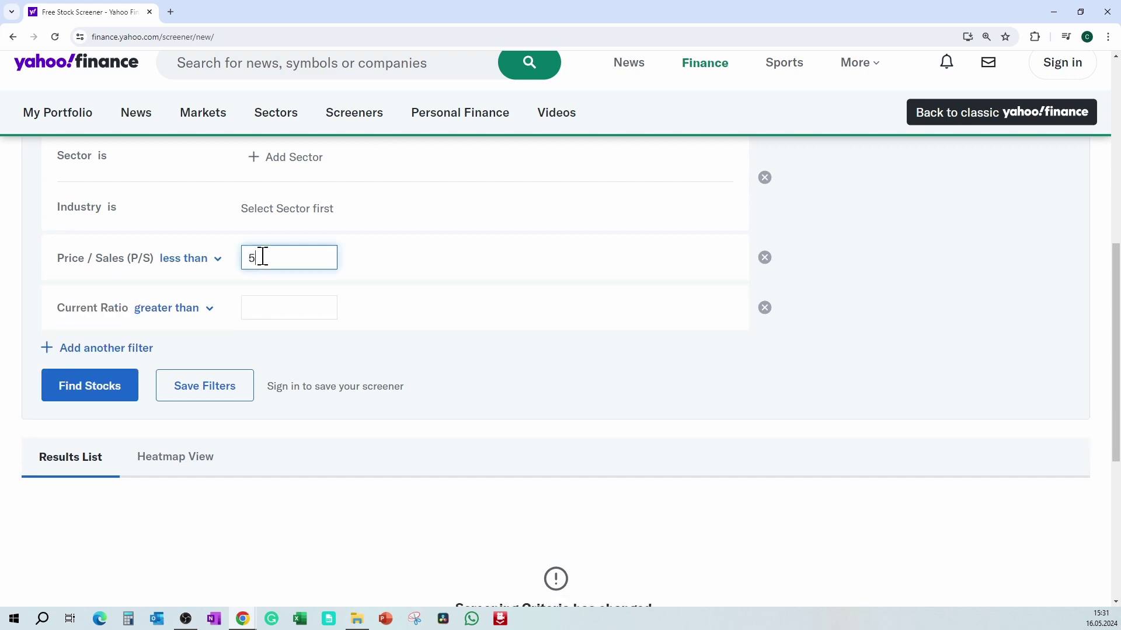
{"action": "left_click", "coordinate": [208, 309]}
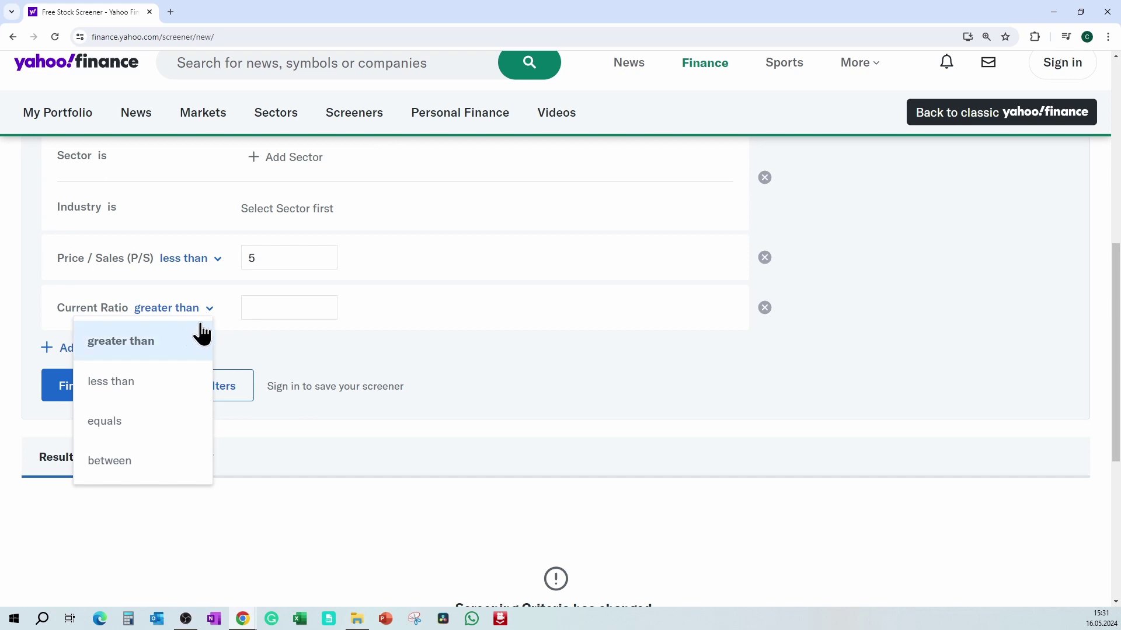
{"action": "left_click", "coordinate": [263, 307]}
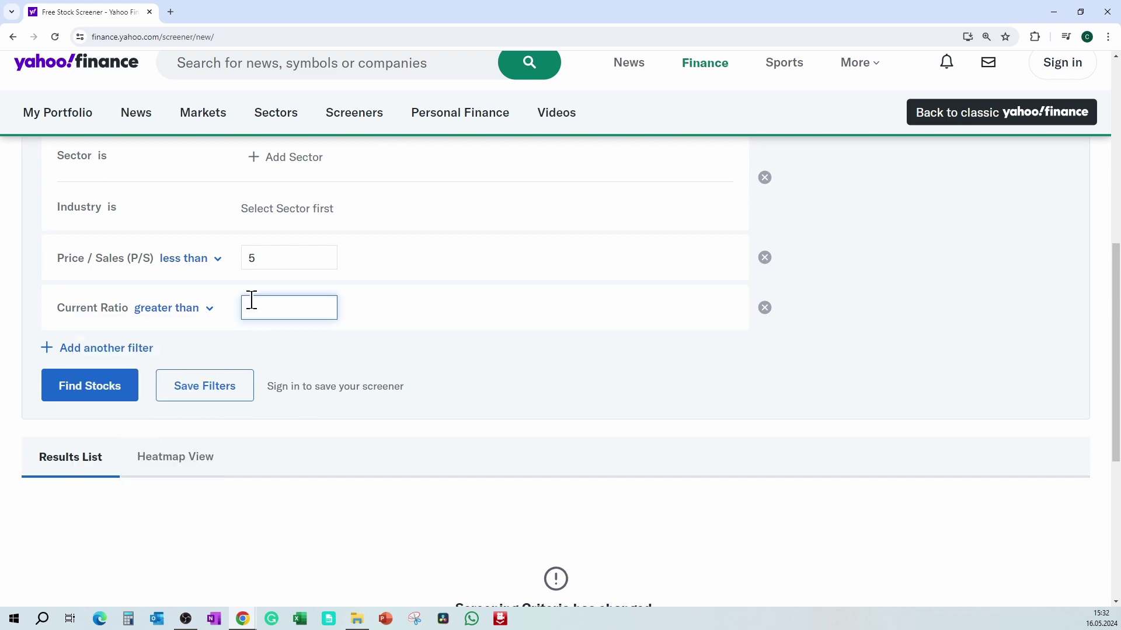
{"action": "type", "text": "2"}
{"action": "scroll", "coordinate": [746, 231], "scroll_direction": "up", "scroll_amount": 3}
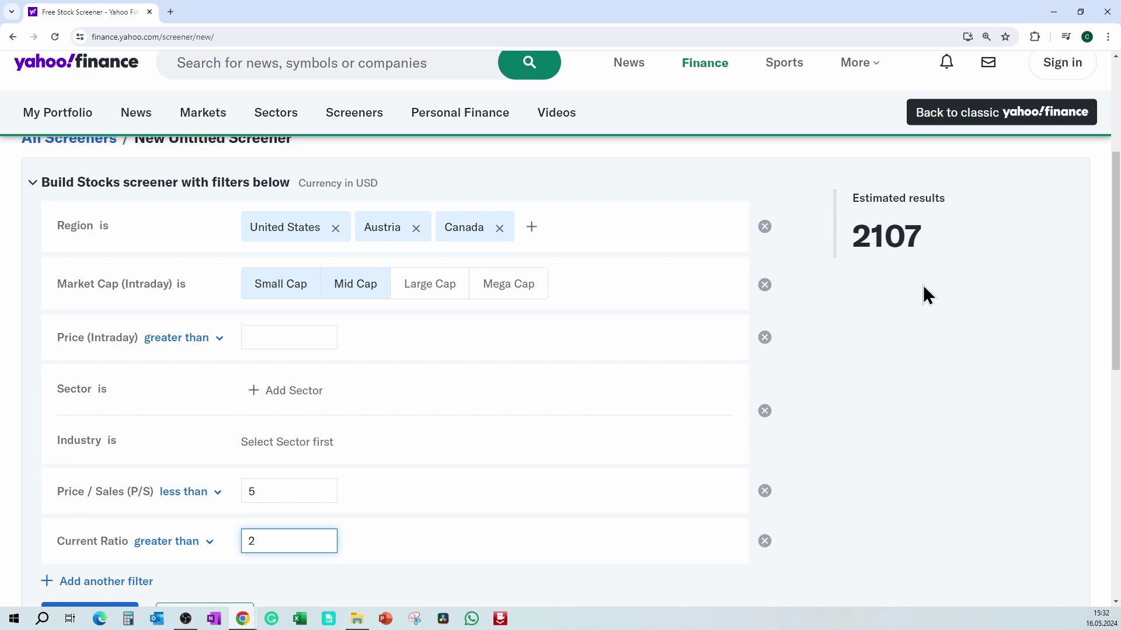
{"action": "scroll", "coordinate": [929, 297], "scroll_direction": "down", "scroll_amount": 2}
{"action": "scroll", "coordinate": [928, 296], "scroll_direction": "down", "scroll_amount": 1}
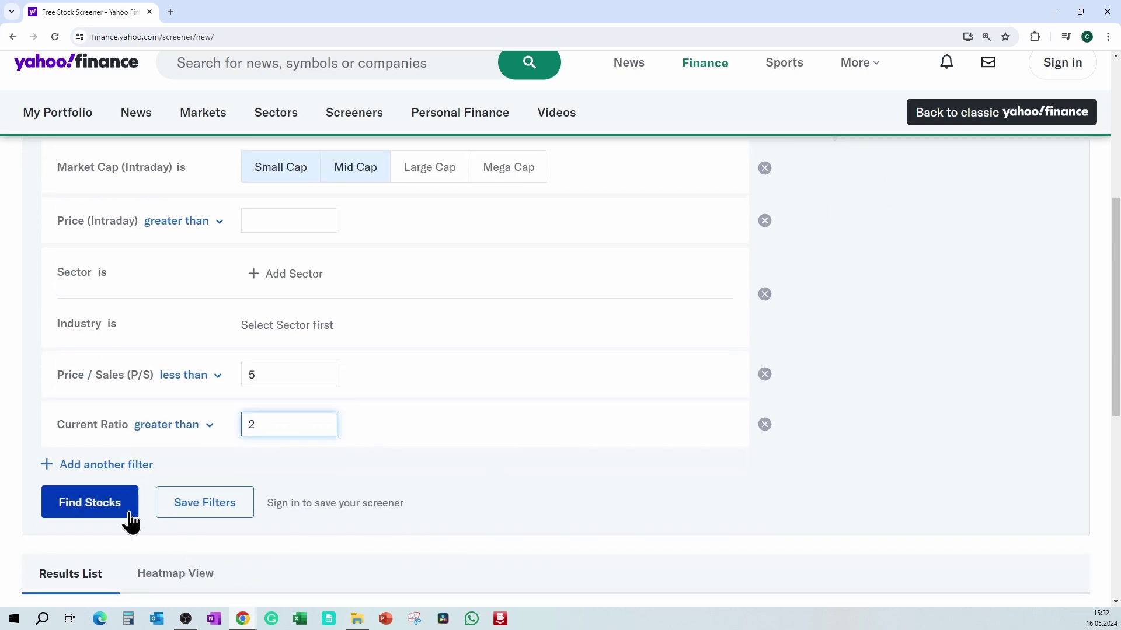
Step: List the 2,107 matching stocks and bring up link options for SKUFF
{"action": "left_click", "coordinate": [90, 503]}
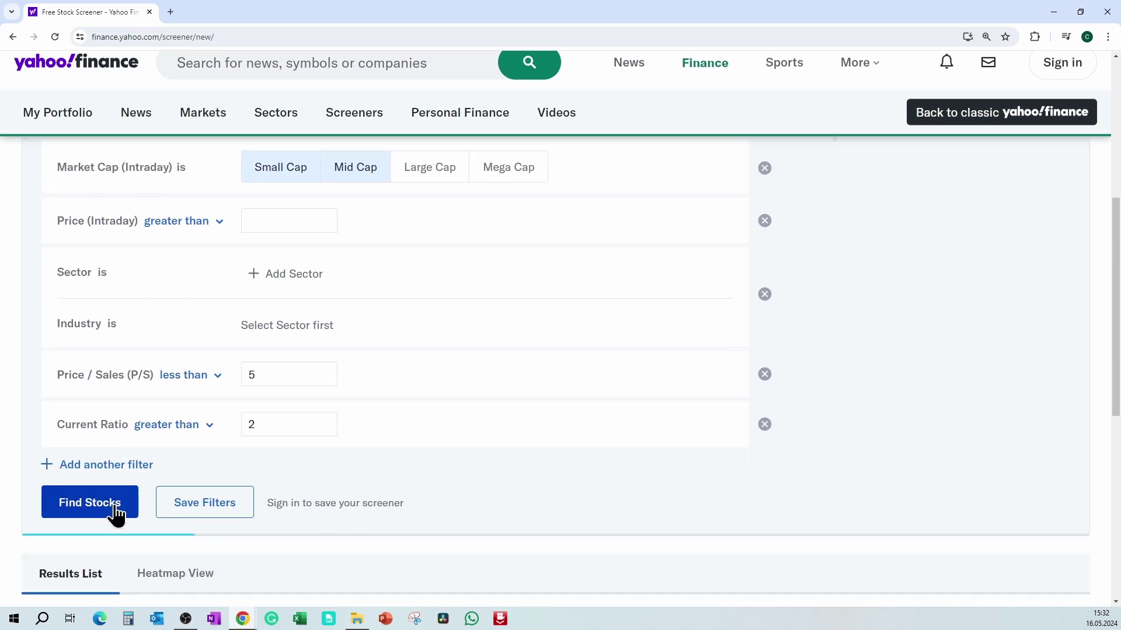
{"action": "scroll", "coordinate": [429, 211], "scroll_direction": "down", "scroll_amount": 4}
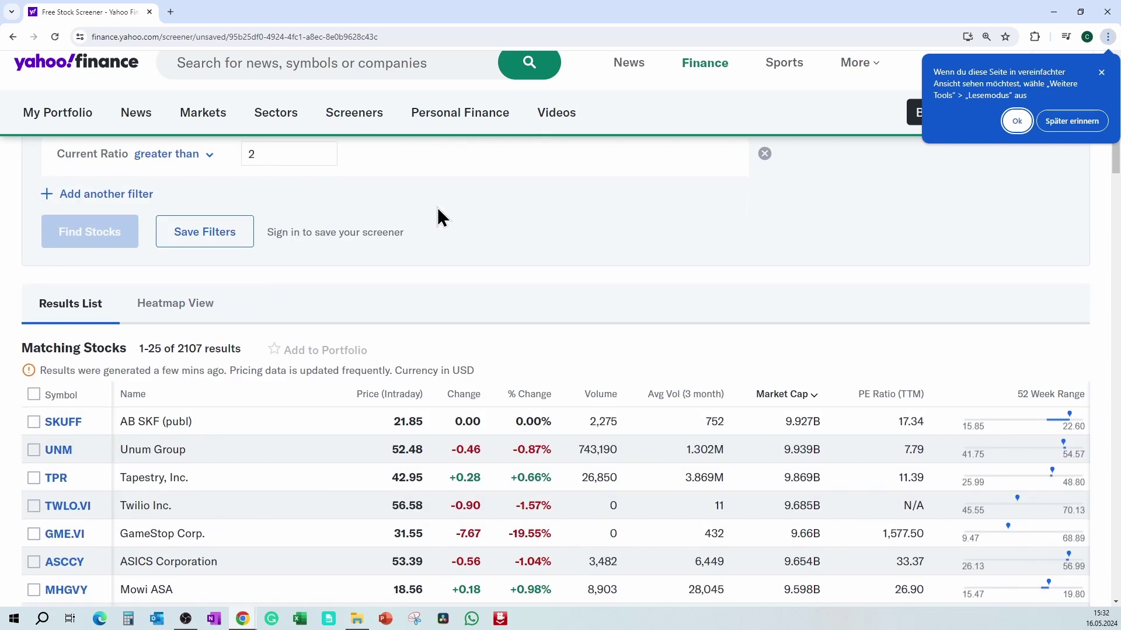
{"action": "scroll", "coordinate": [438, 206], "scroll_direction": "down", "scroll_amount": 5}
{"action": "scroll", "coordinate": [439, 206], "scroll_direction": "down", "scroll_amount": 3}
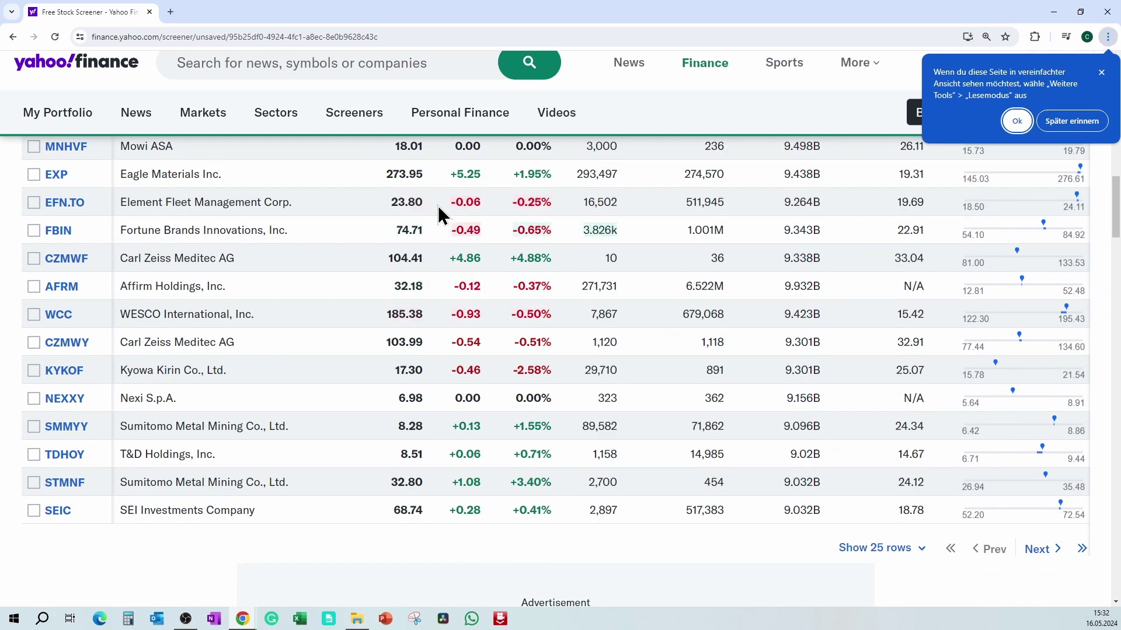
{"action": "scroll", "coordinate": [438, 206], "scroll_direction": "up", "scroll_amount": 5}
{"action": "scroll", "coordinate": [438, 206], "scroll_direction": "up", "scroll_amount": 5}
{"action": "scroll", "coordinate": [695, 201], "scroll_direction": "up", "scroll_amount": 3}
{"action": "left_click", "coordinate": [1016, 121]}
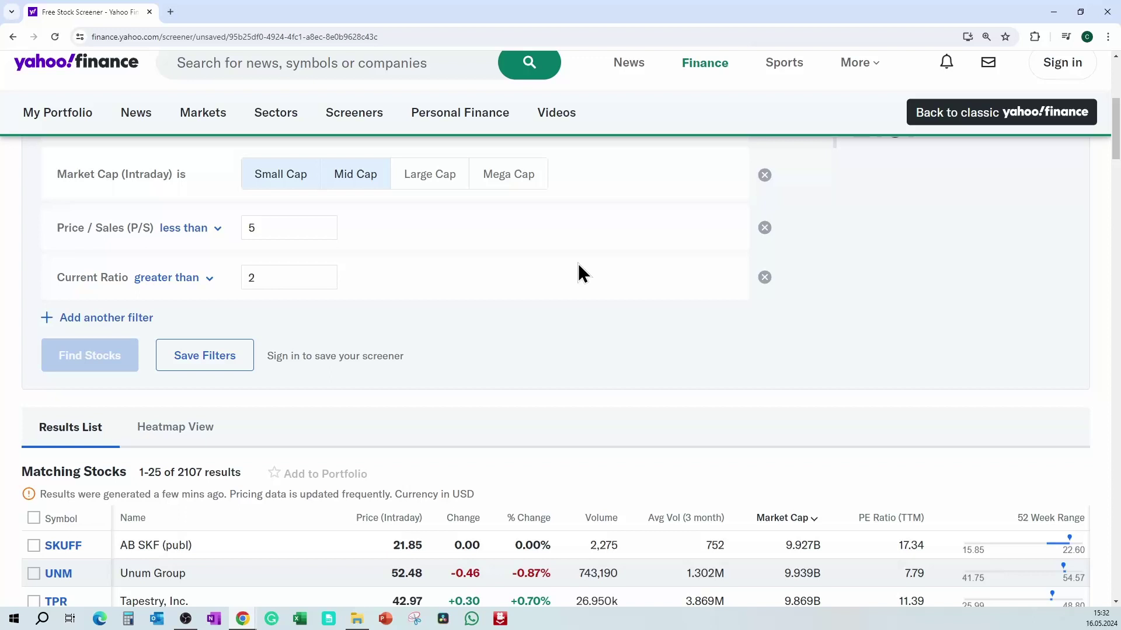
{"action": "scroll", "coordinate": [577, 271], "scroll_direction": "down", "scroll_amount": 4}
{"action": "scroll", "coordinate": [357, 383], "scroll_direction": "down", "scroll_amount": 1}
{"action": "right_click", "coordinate": [53, 310]}
Step: Open SKUFF in a new tab, view its All-time chart, then its Financials
{"action": "left_click", "coordinate": [123, 320]}
{"action": "left_click", "coordinate": [249, 12]}
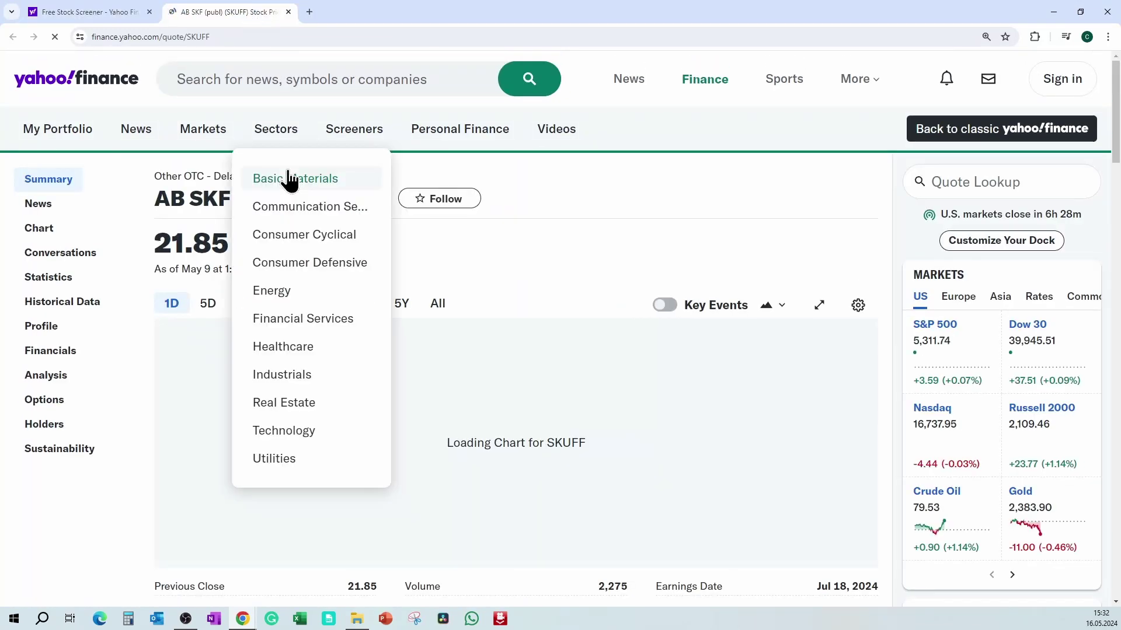
{"action": "left_click", "coordinate": [438, 302]}
{"action": "left_click", "coordinate": [51, 350]}
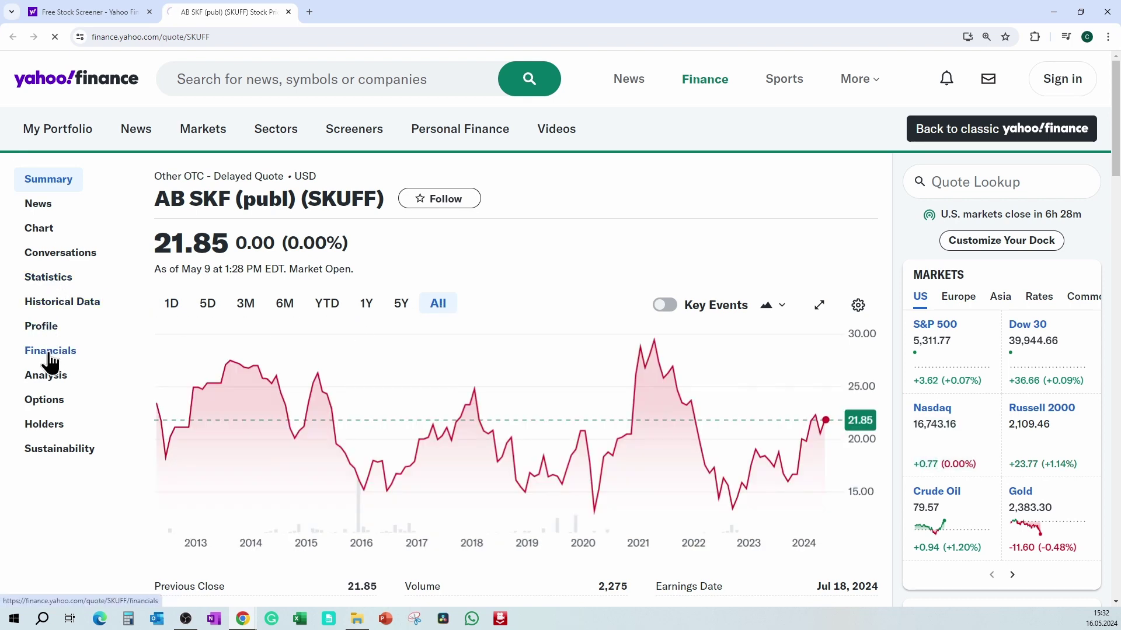
{"action": "scroll", "coordinate": [186, 347], "scroll_direction": "down", "scroll_amount": 1}
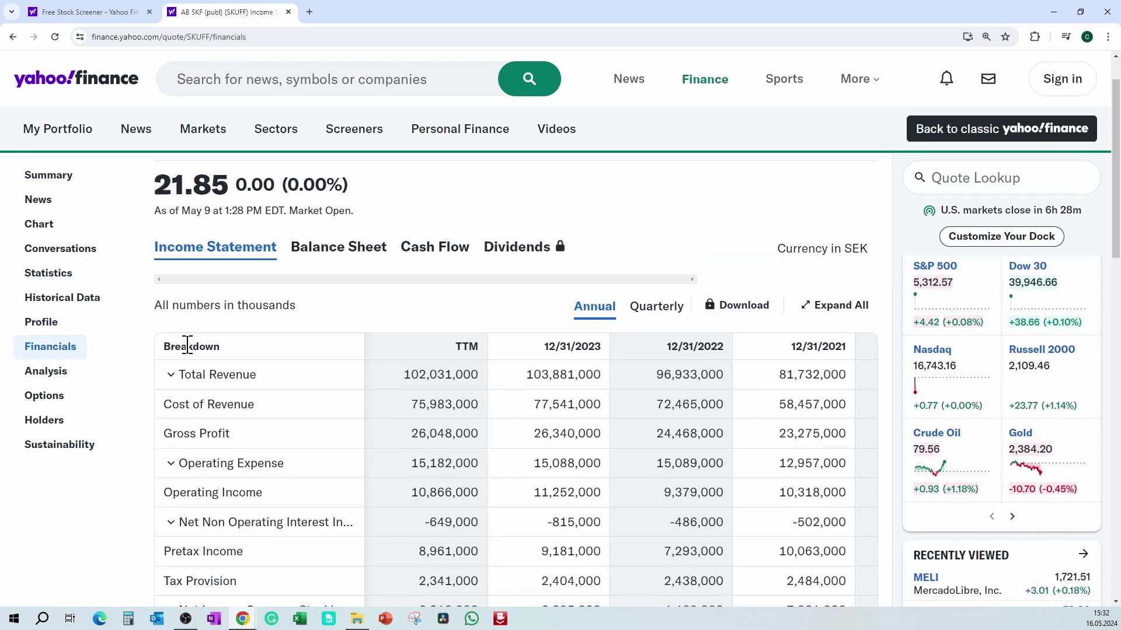